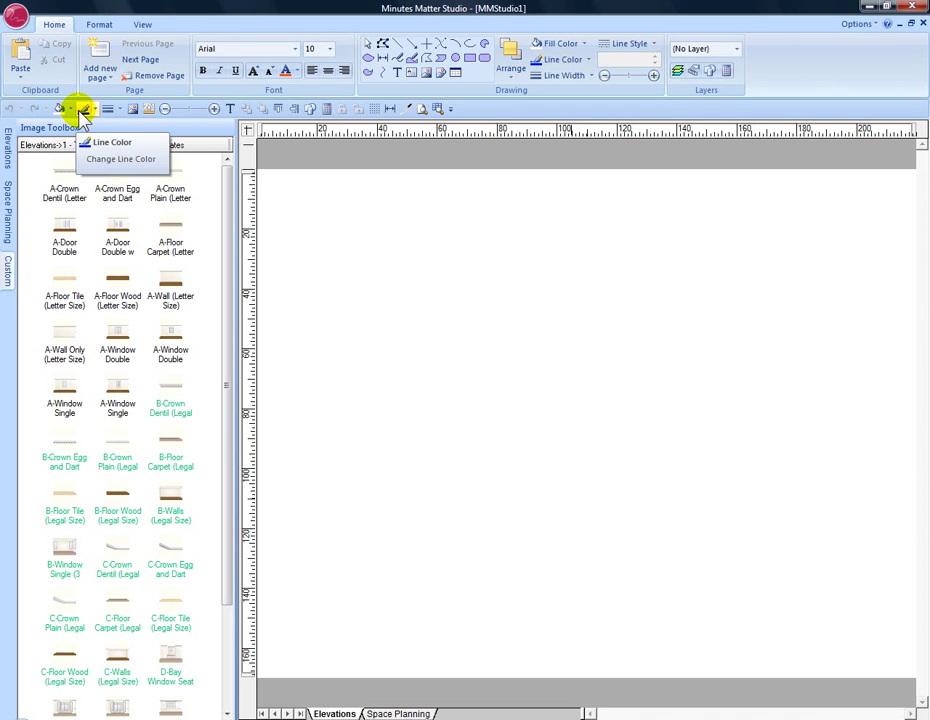
# Step: Browse the Fill Color, More Colors and Custom colour dialogs, cancelling both without applying a colour
pyautogui.click(64, 108)
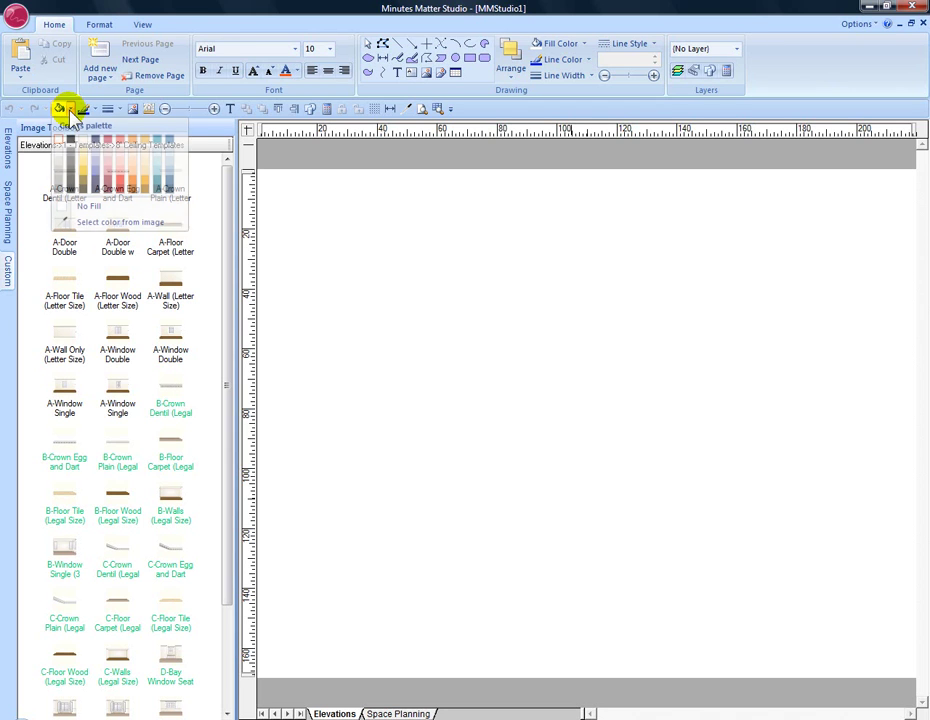
pyautogui.click(110, 226)
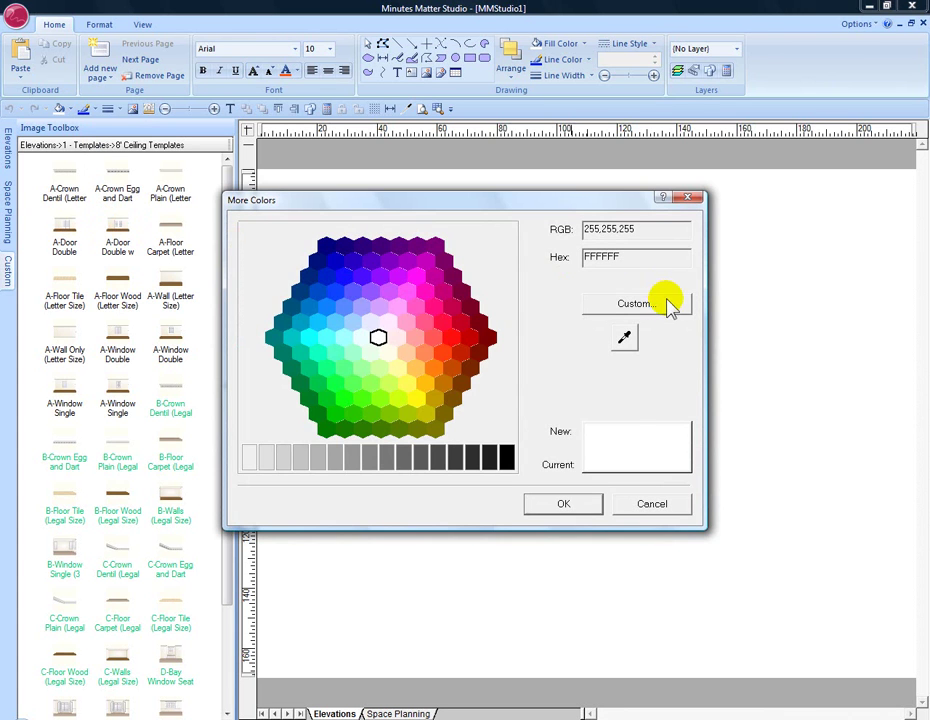
pyautogui.click(668, 310)
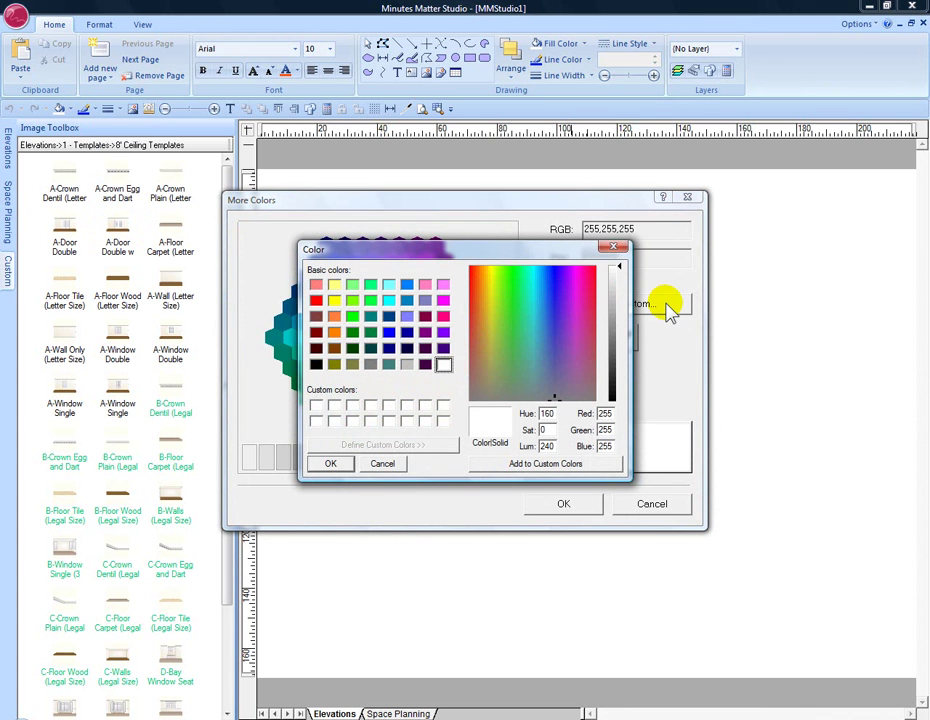
pyautogui.click(388, 463)
pyautogui.click(651, 504)
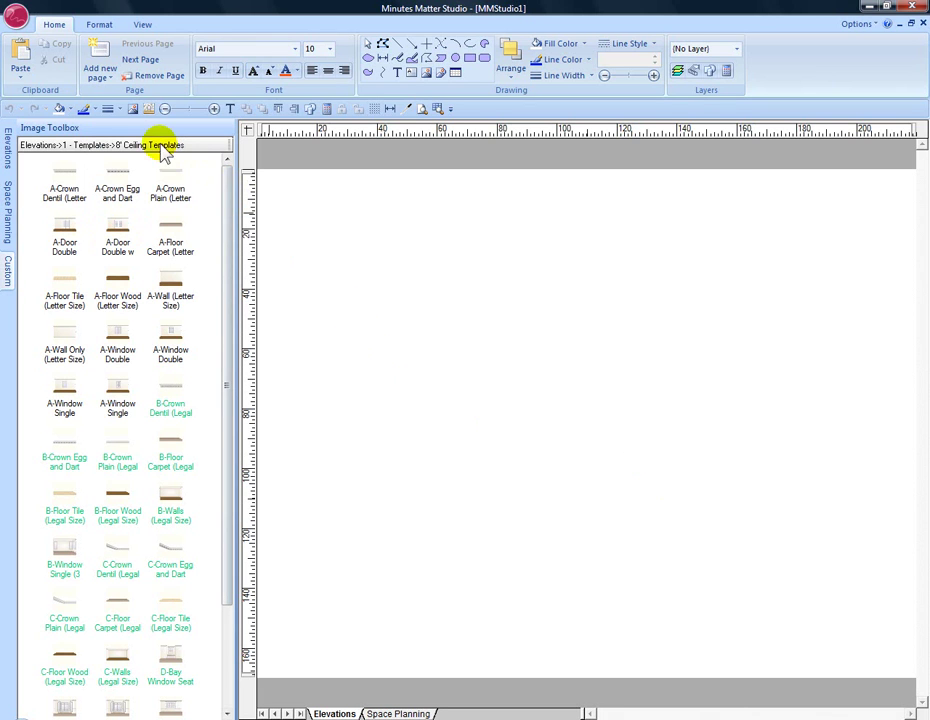
# Step: Show the Line Width choices, then dismiss them without picking a width
pyautogui.click(119, 109)
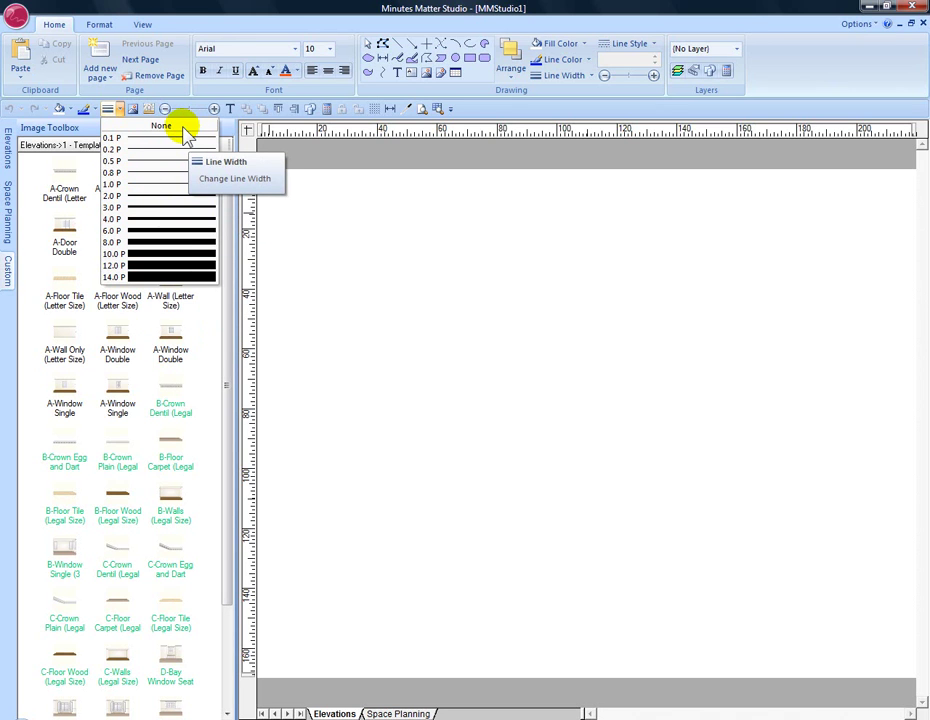
pyautogui.click(230, 133)
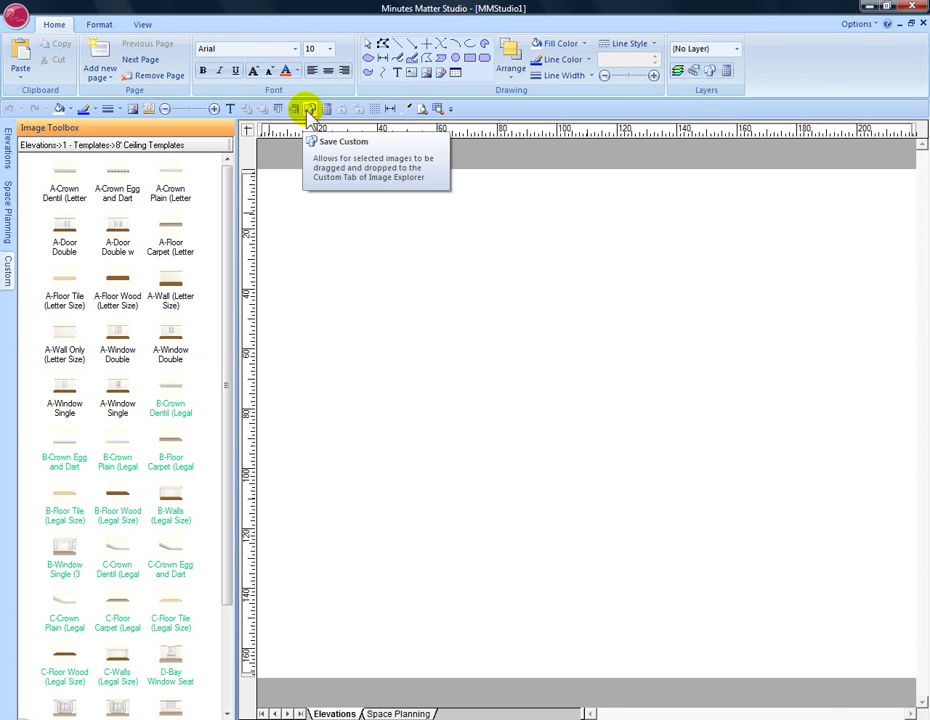
pyautogui.click(7, 272)
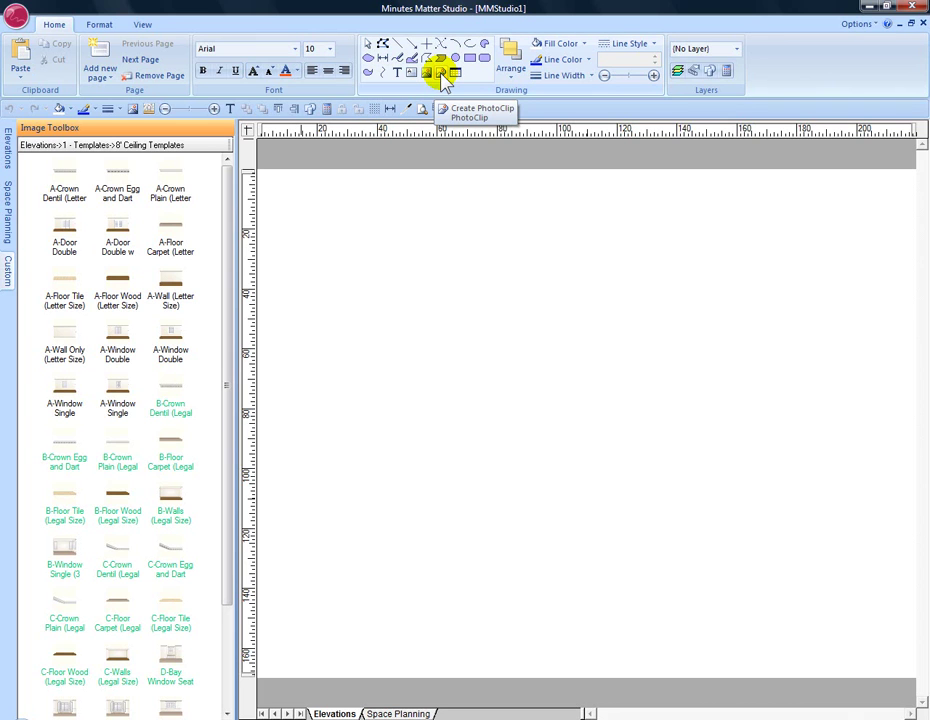
pyautogui.rightClick(442, 74)
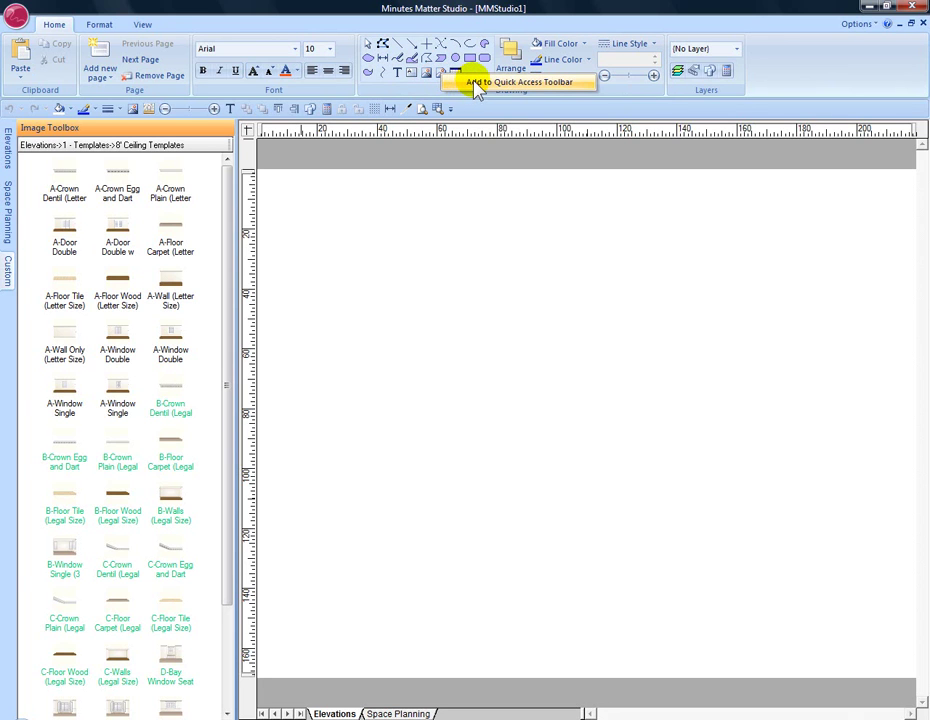
pyautogui.click(477, 84)
pyautogui.click(455, 110)
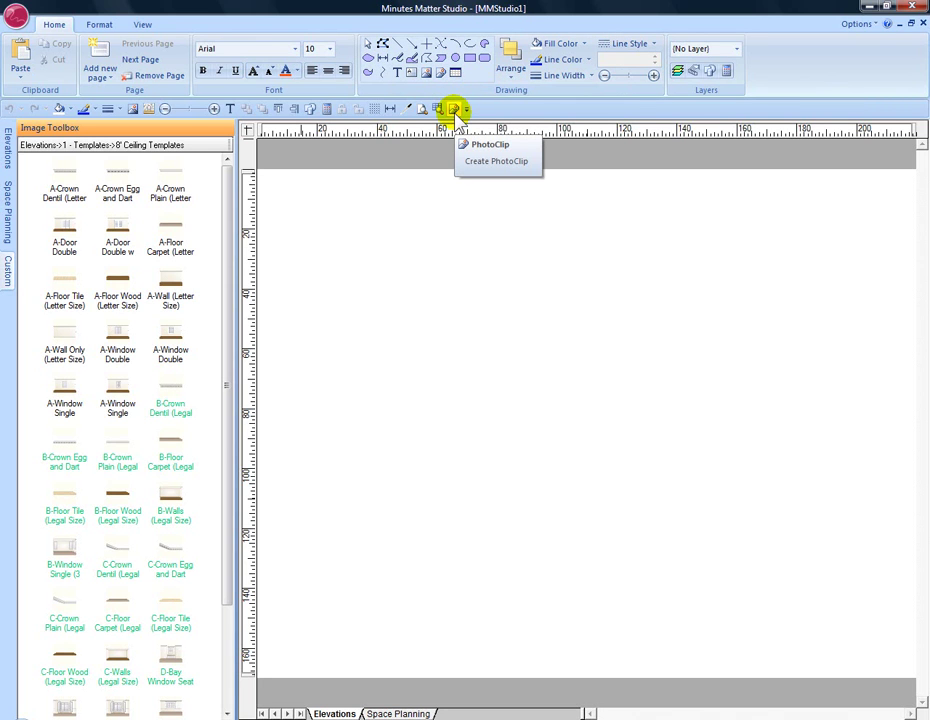
pyautogui.click(452, 109)
pyautogui.rightClick(452, 109)
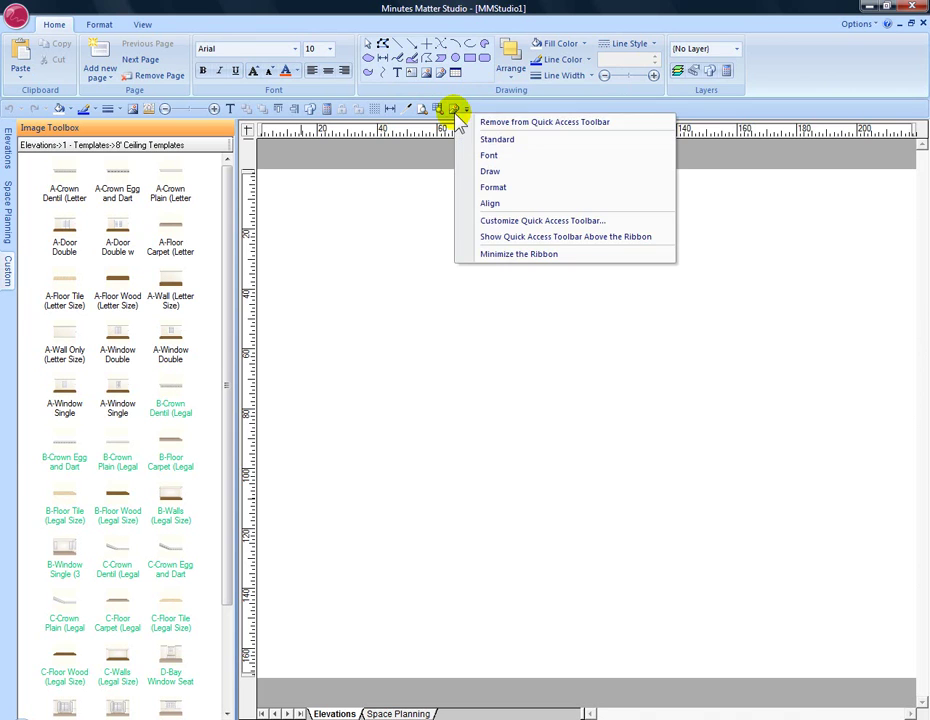
pyautogui.click(511, 124)
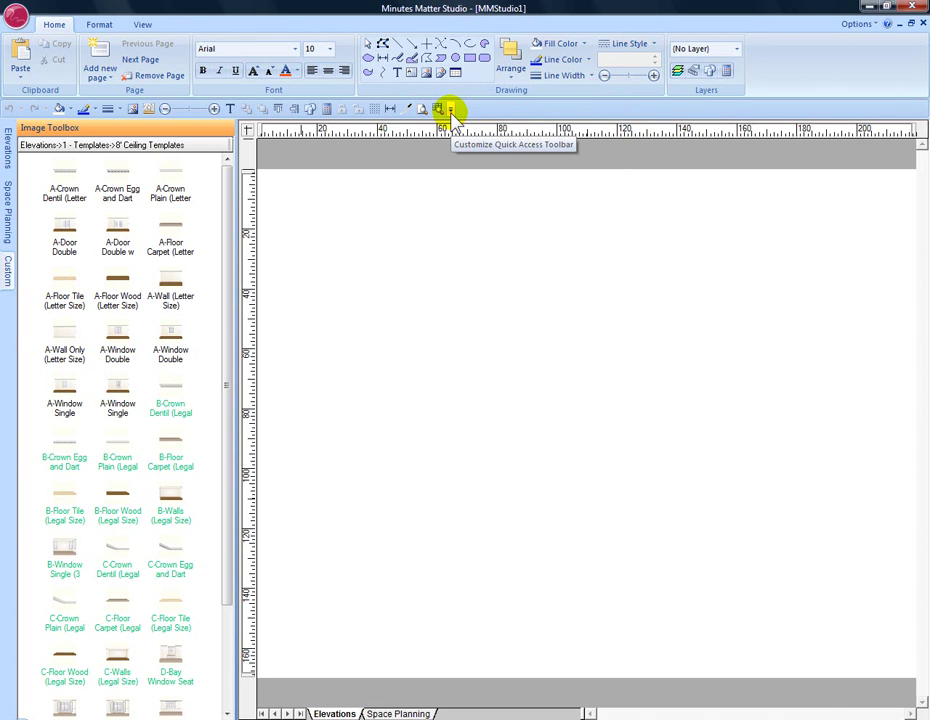
pyautogui.click(451, 109)
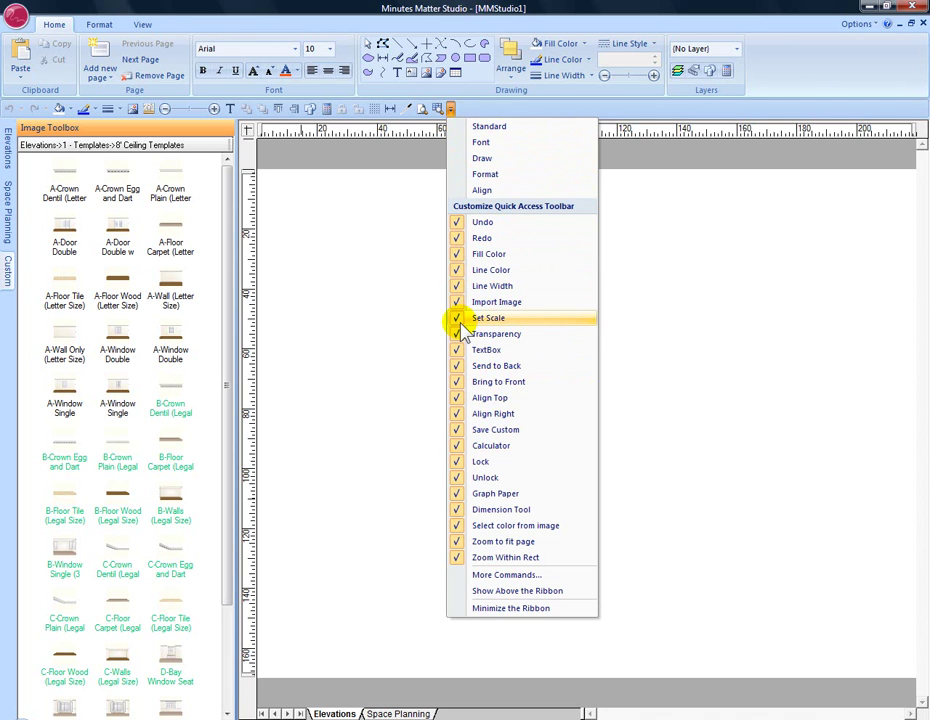
pyautogui.click(392, 161)
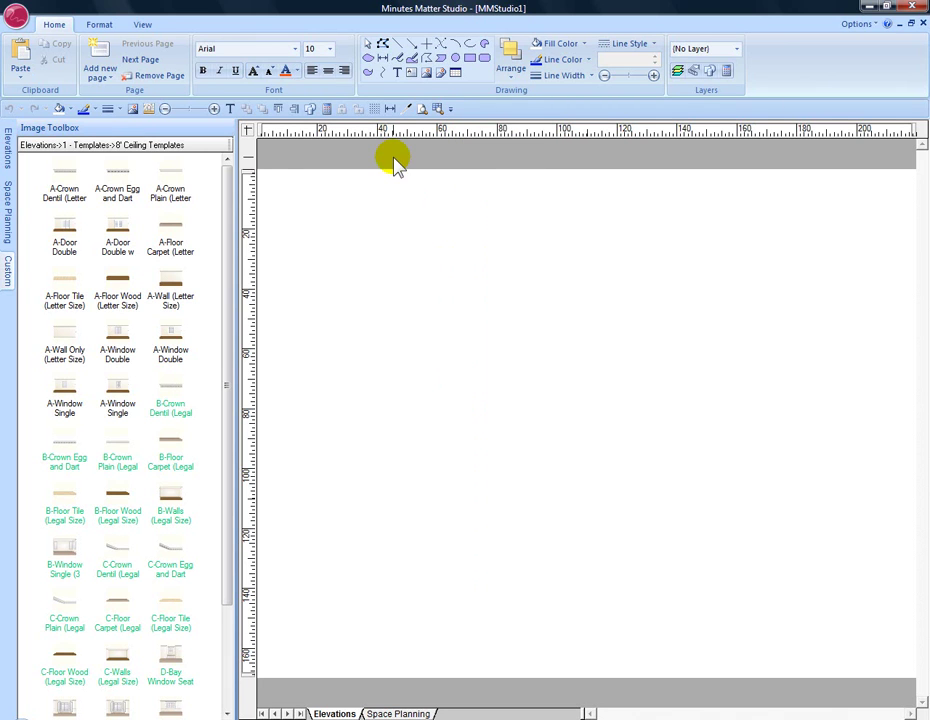
# Step: Go through the application menu's Options to reach the Customize dialog
pyautogui.click(13, 18)
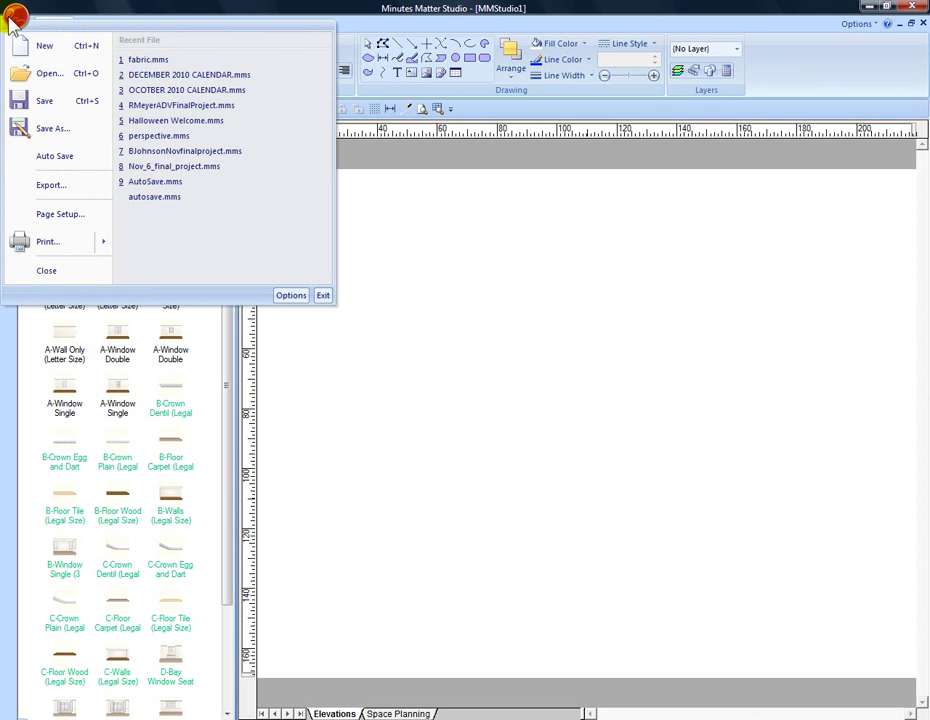
pyautogui.click(291, 298)
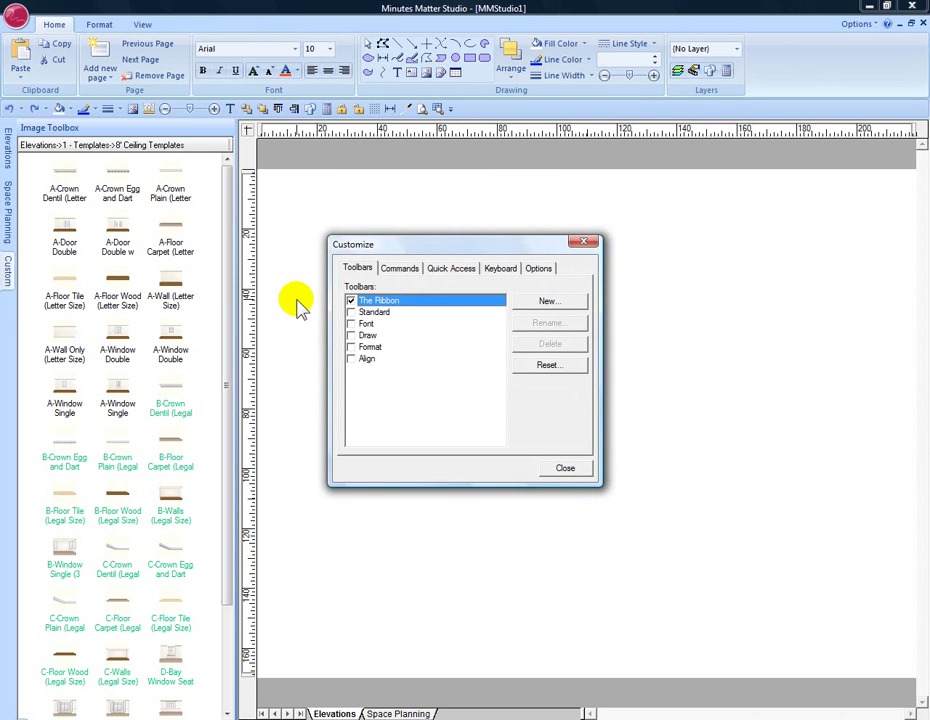
# Step: Reset the Quick Access Toolbar to its defaults, confirm Yes, and close Customize
pyautogui.click(451, 270)
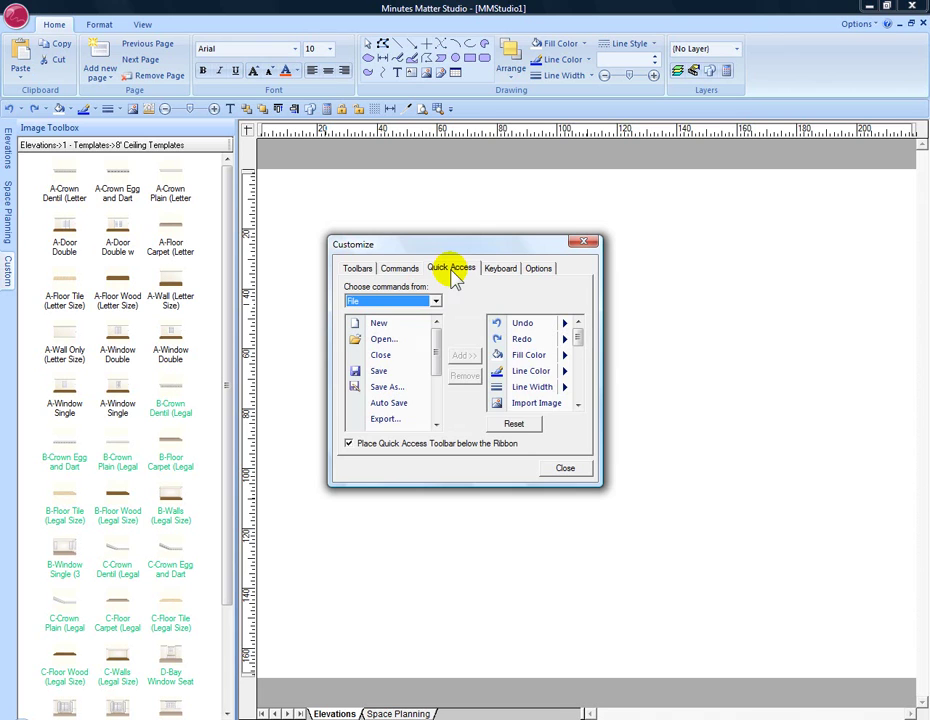
pyautogui.click(514, 425)
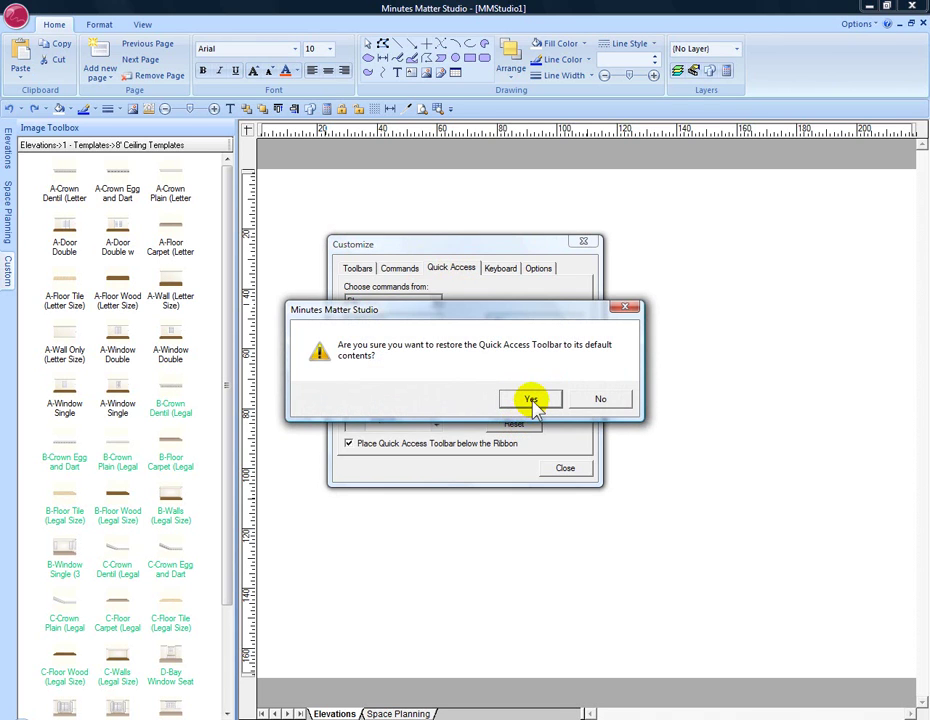
pyautogui.click(531, 400)
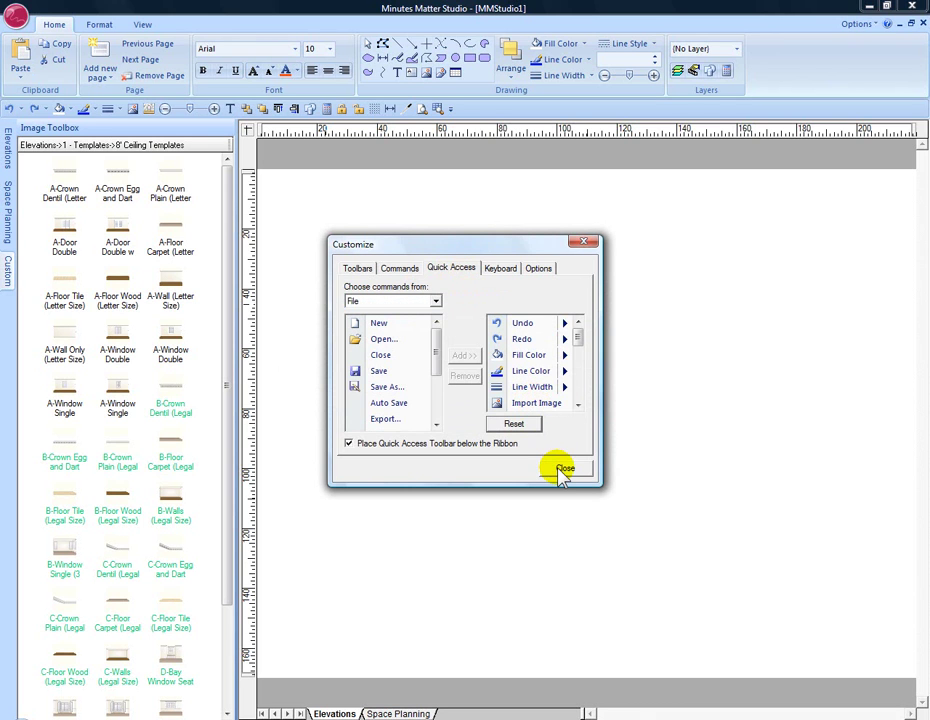
pyautogui.click(563, 470)
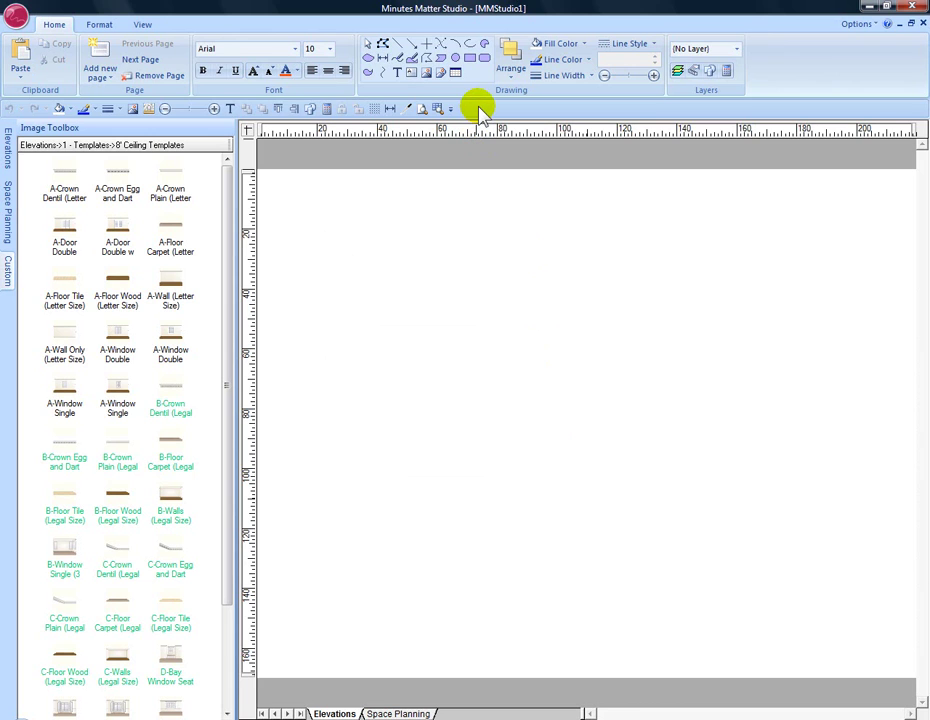